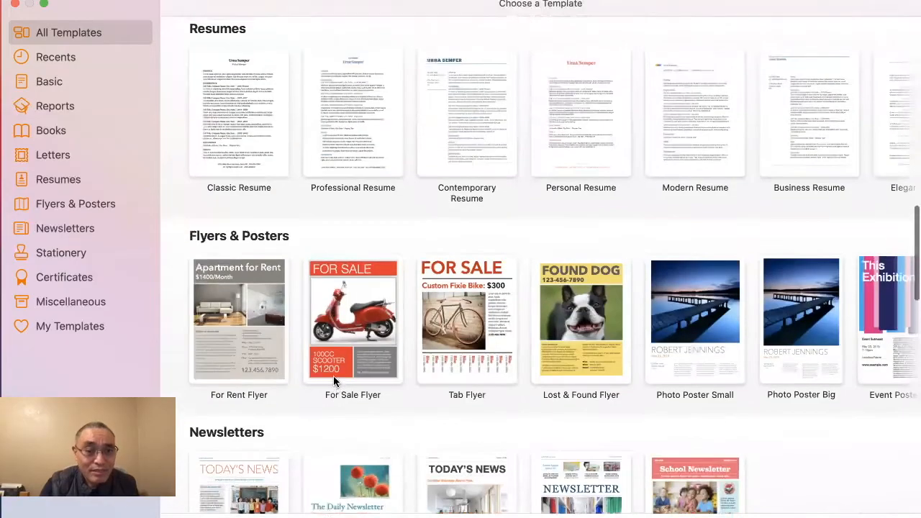
Create a new document from the Blank portrait template
{"action": "scroll", "coordinate": [333, 378], "scroll_direction": "up", "scroll_amount": 10}
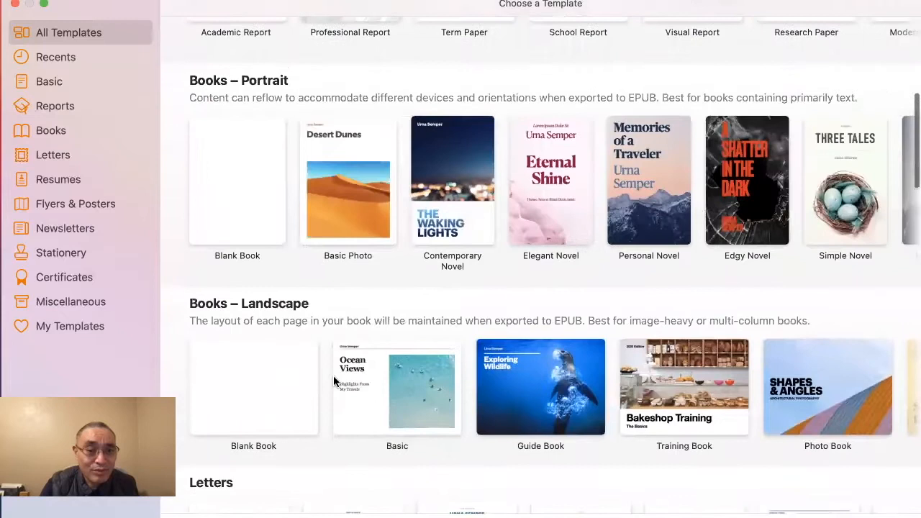
{"action": "scroll", "coordinate": [333, 378], "scroll_direction": "up", "scroll_amount": 5}
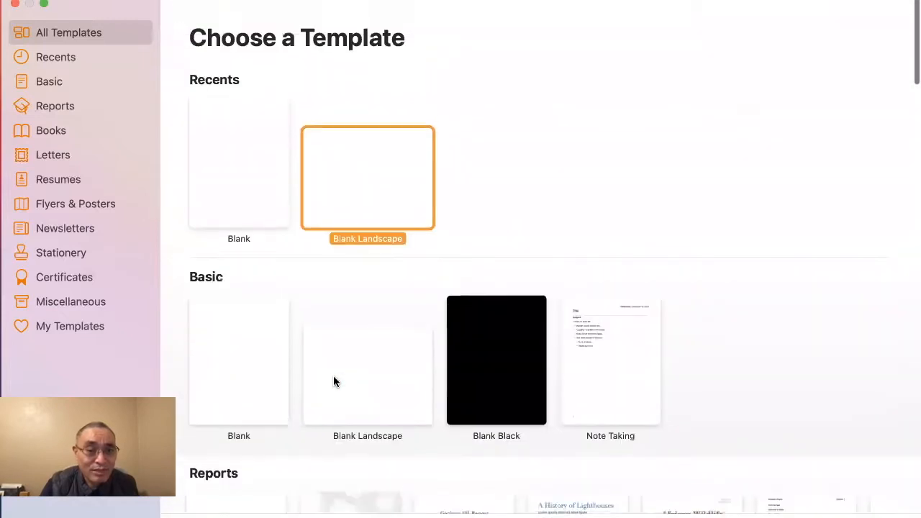
{"action": "left_click", "coordinate": [247, 163]}
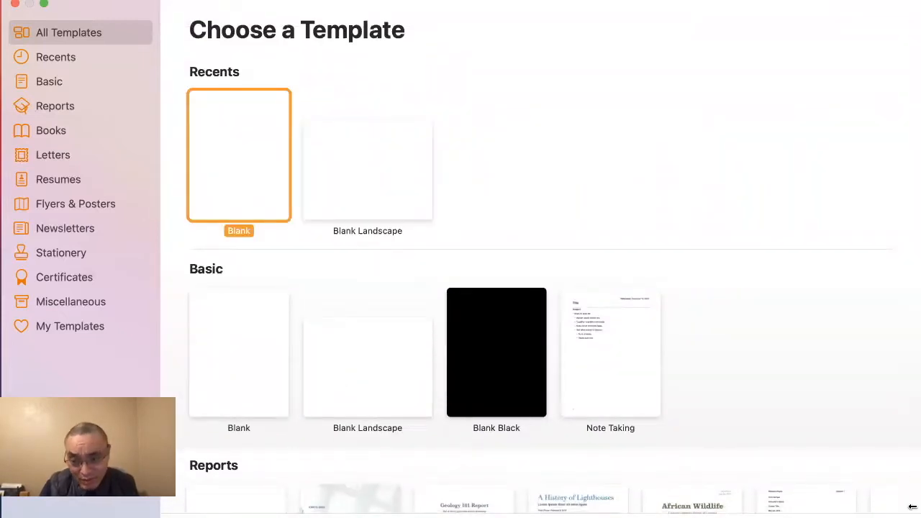
{"action": "key", "text": "Return"}
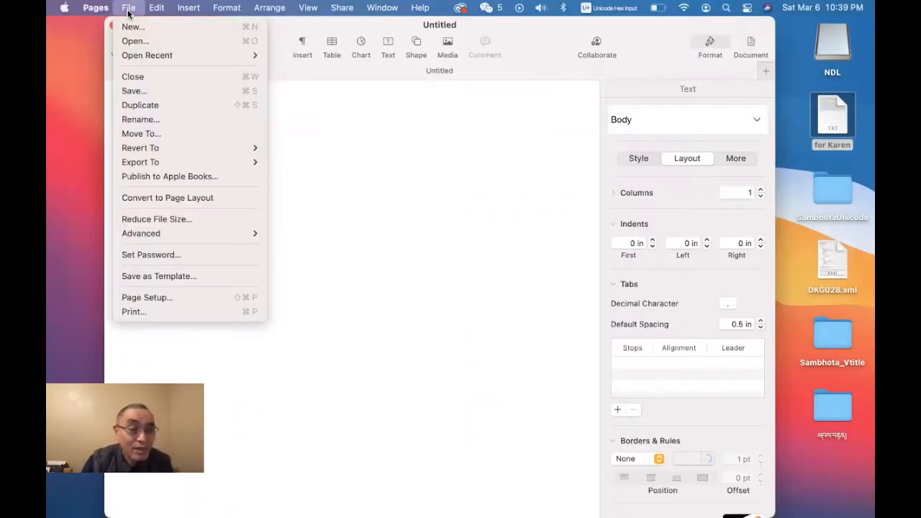
{"action": "left_click", "coordinate": [477, 200]}
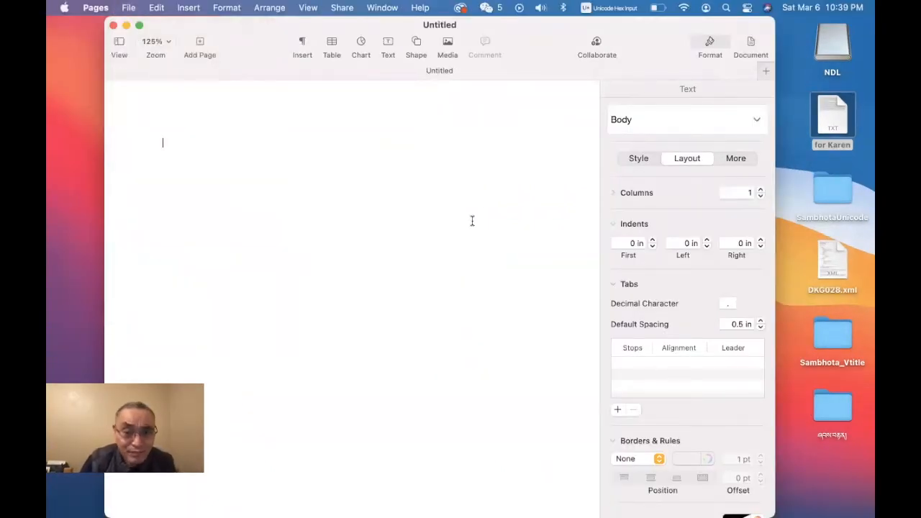
{"action": "key", "text": "Return"}
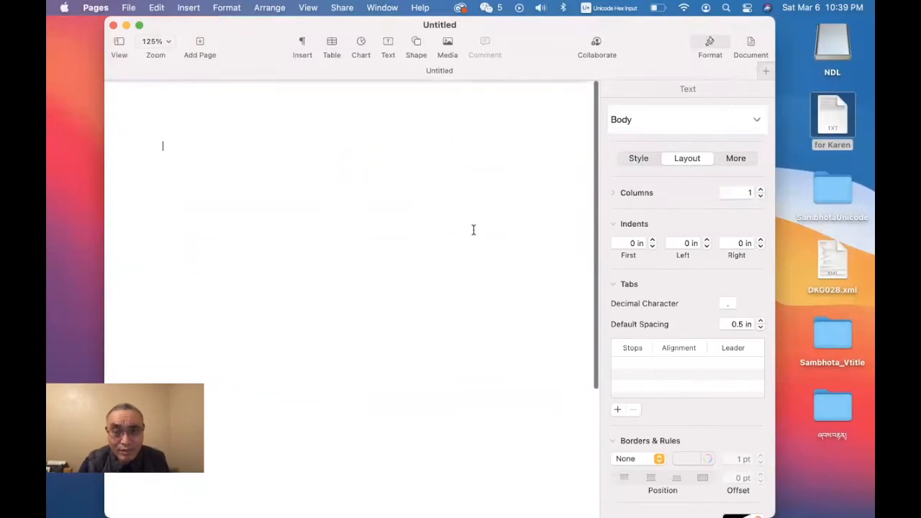
{"action": "scroll", "coordinate": [274, 169], "scroll_direction": "down", "scroll_amount": 5}
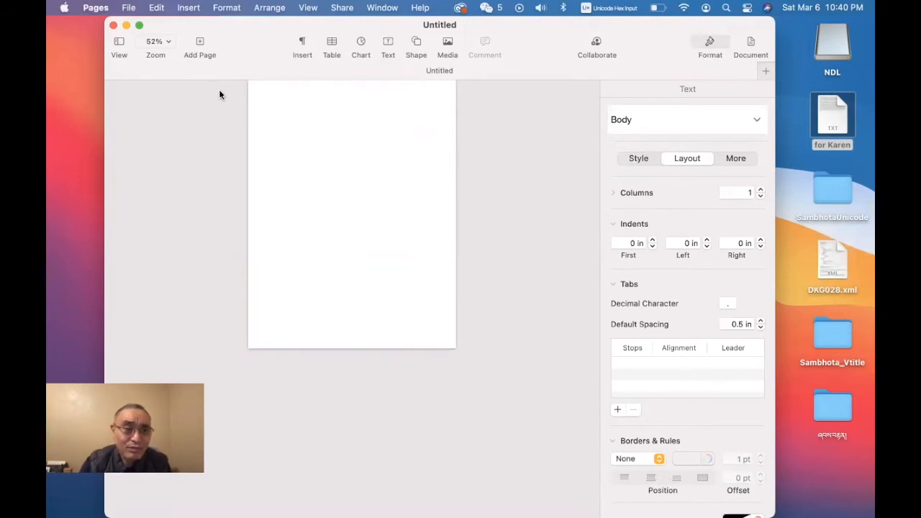
Open the custom paper size settings from the document's page setup
{"action": "left_click", "coordinate": [128, 9]}
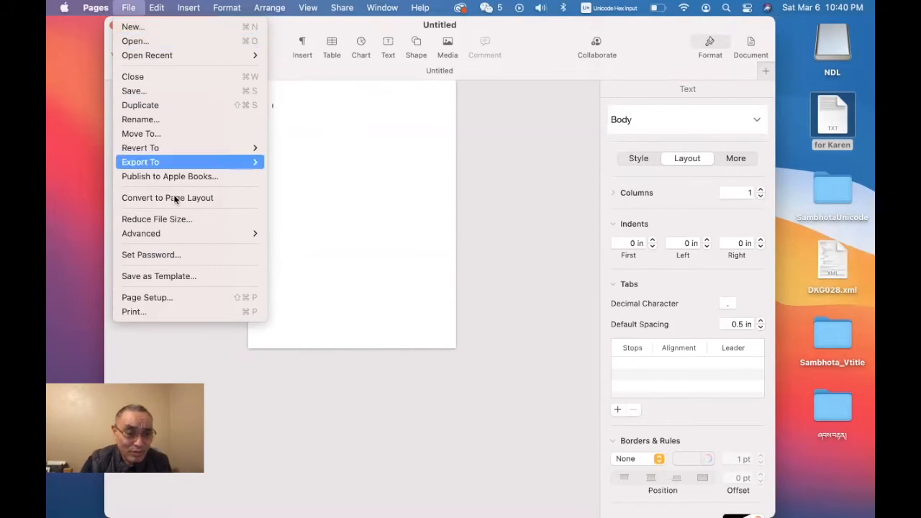
{"action": "left_click", "coordinate": [151, 298]}
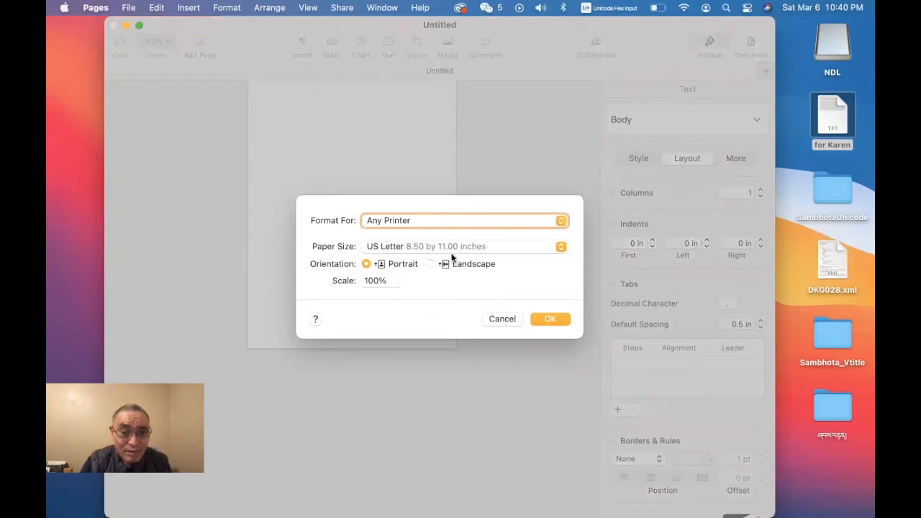
{"action": "left_click", "coordinate": [562, 248]}
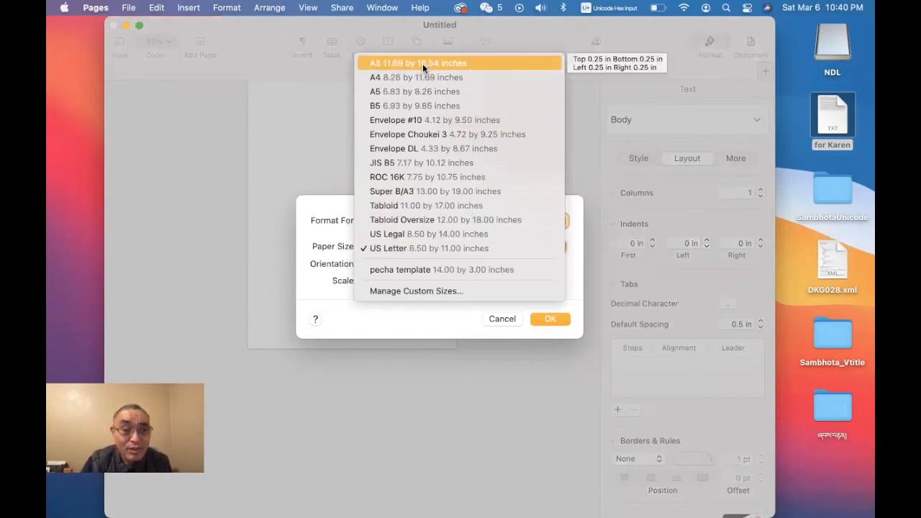
{"action": "left_click", "coordinate": [426, 296]}
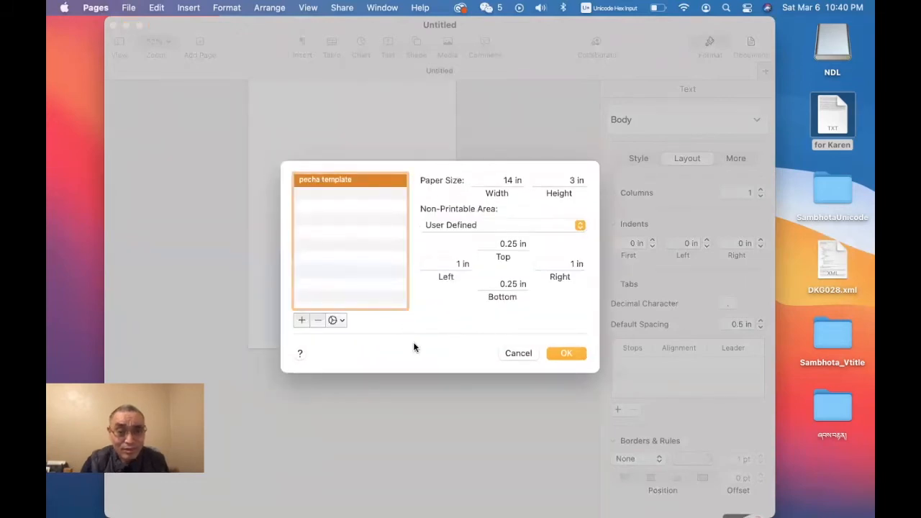
Set the pecha template's paper size to 6 in wide and 9 in high
{"action": "left_click", "coordinate": [514, 180]}
{"action": "type", "text": "14"}
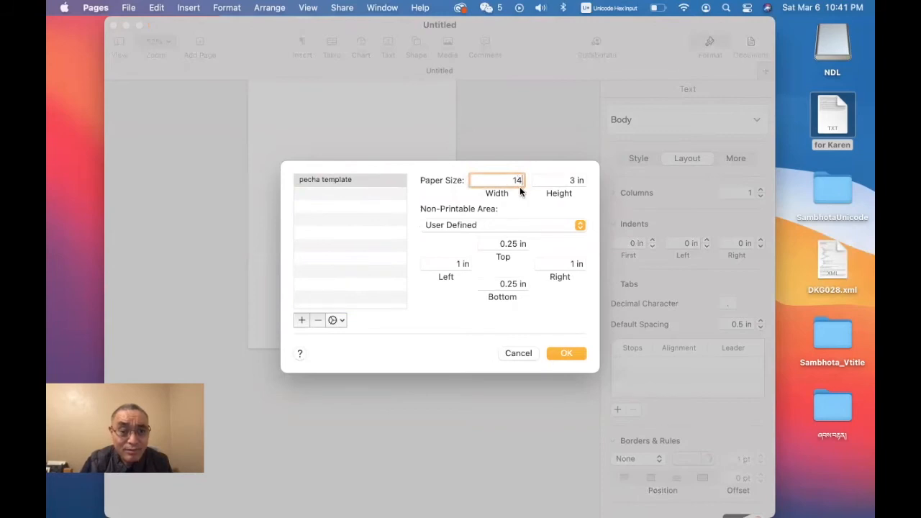
{"action": "key", "text": "BackSpace"}
{"action": "key", "text": "BackSpace"}
{"action": "type", "text": "6"}
{"action": "left_click", "coordinate": [579, 180]}
{"action": "key", "text": "Right"}
{"action": "key", "text": "BackSpace"}
{"action": "type", "text": "9"}
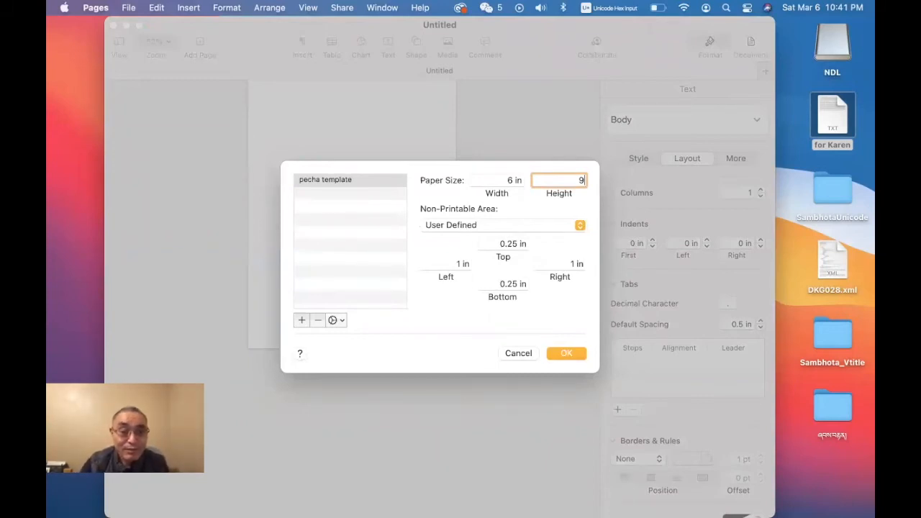
Set the top and bottom non-printable areas of the custom paper size to 0.5 in
{"action": "left_click", "coordinate": [520, 244]}
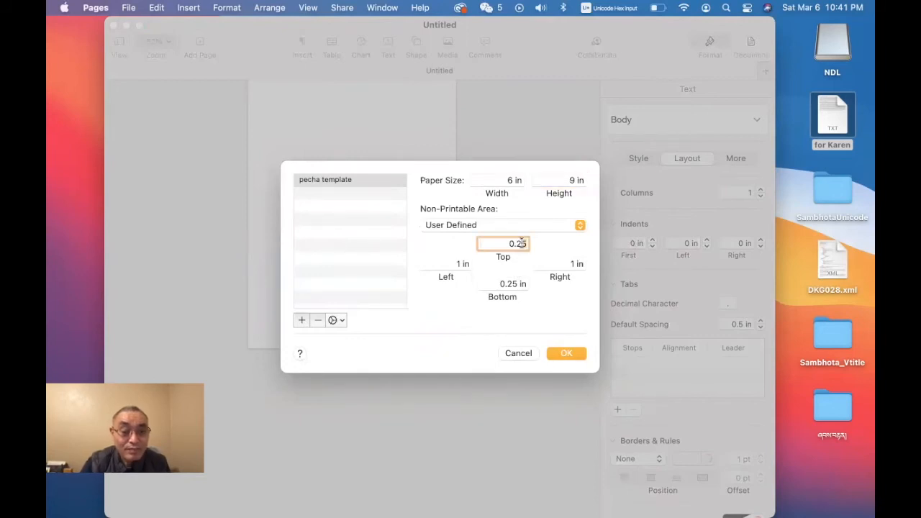
{"action": "key", "text": "BackSpace"}
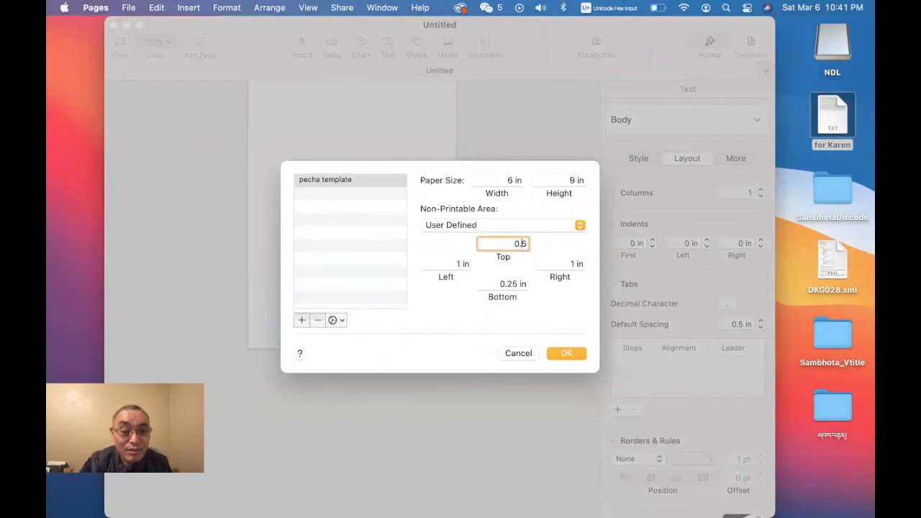
{"action": "left_click", "coordinate": [518, 284]}
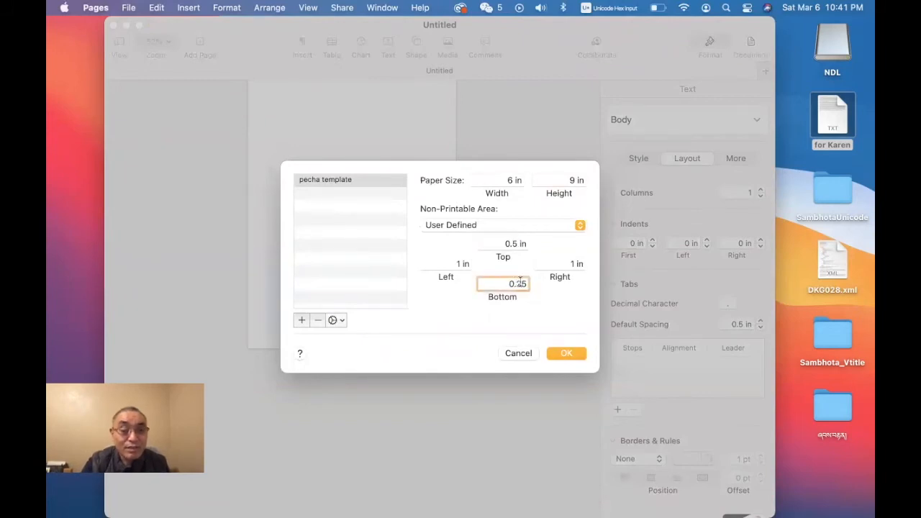
{"action": "key", "text": "BackSpace"}
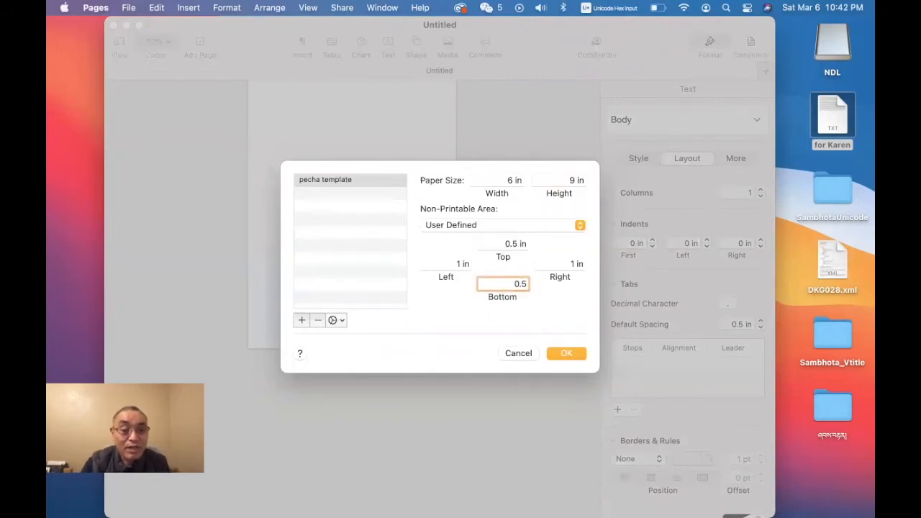
Set the left and right non-printable areas to 0.25 in and accept the custom paper size
{"action": "left_click", "coordinate": [461, 263]}
{"action": "key", "text": "BackSpace"}
{"action": "type", "text": "0"}
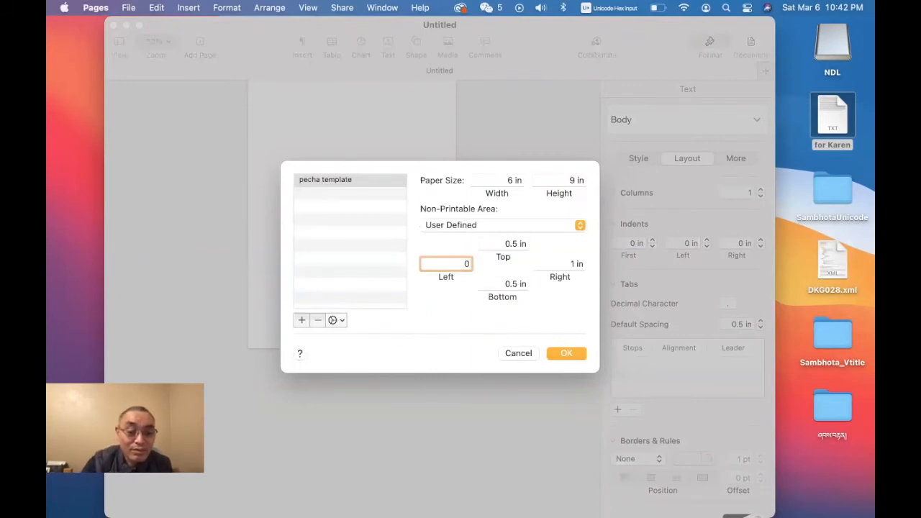
{"action": "type", "text": ".25"}
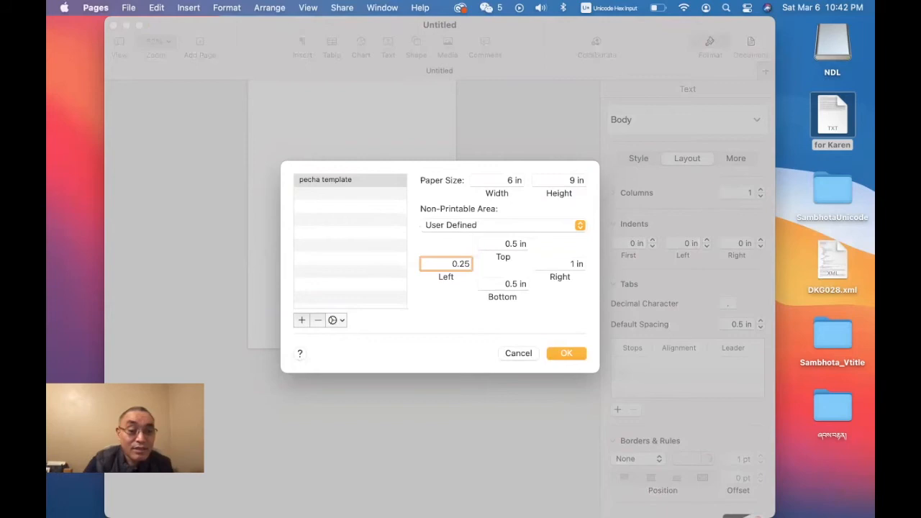
{"action": "left_click", "coordinate": [574, 264]}
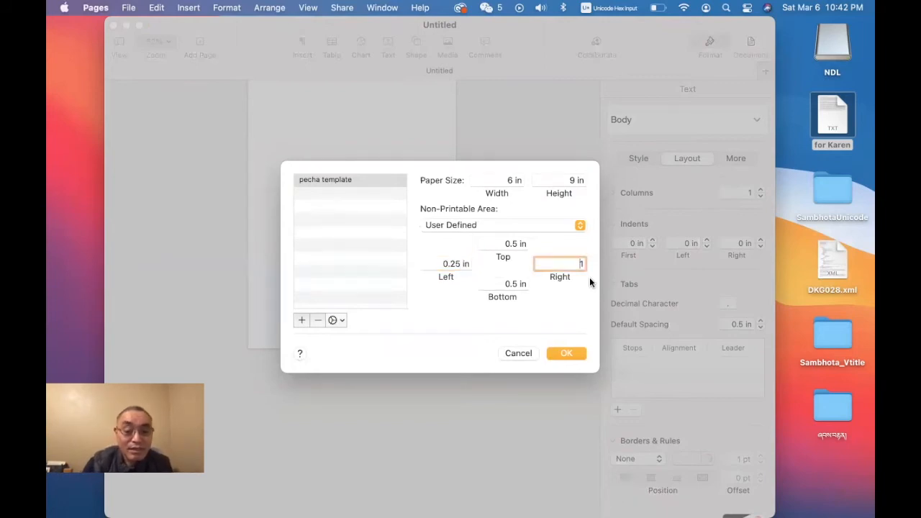
{"action": "key", "text": "BackSpace"}
{"action": "type", "text": "0.2"}
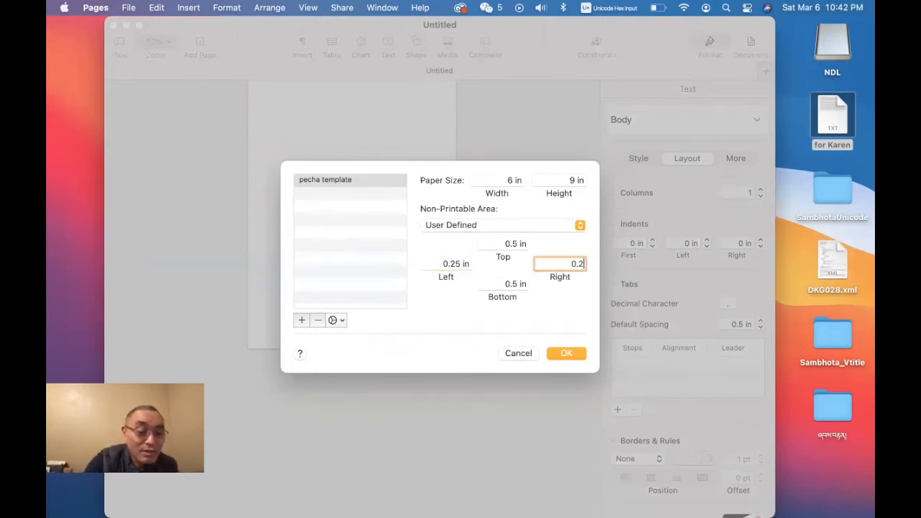
{"action": "type", "text": "5"}
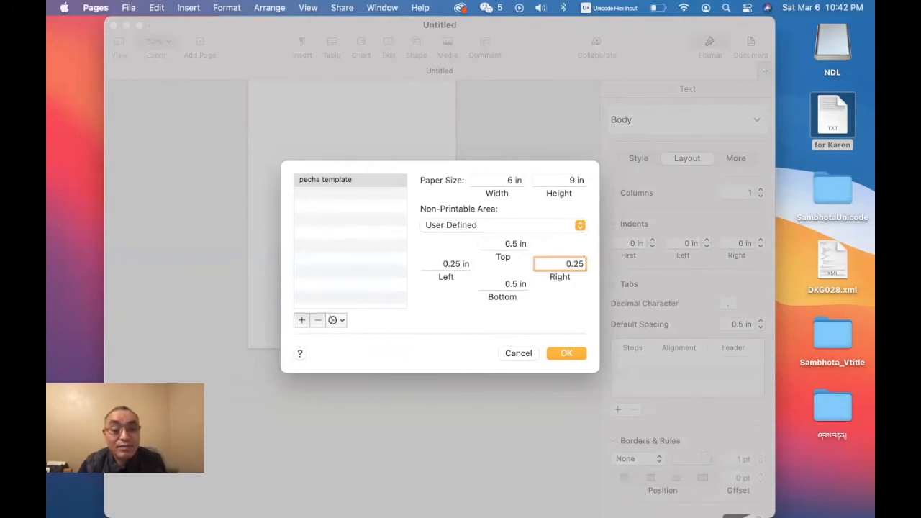
{"action": "left_click", "coordinate": [572, 352]}
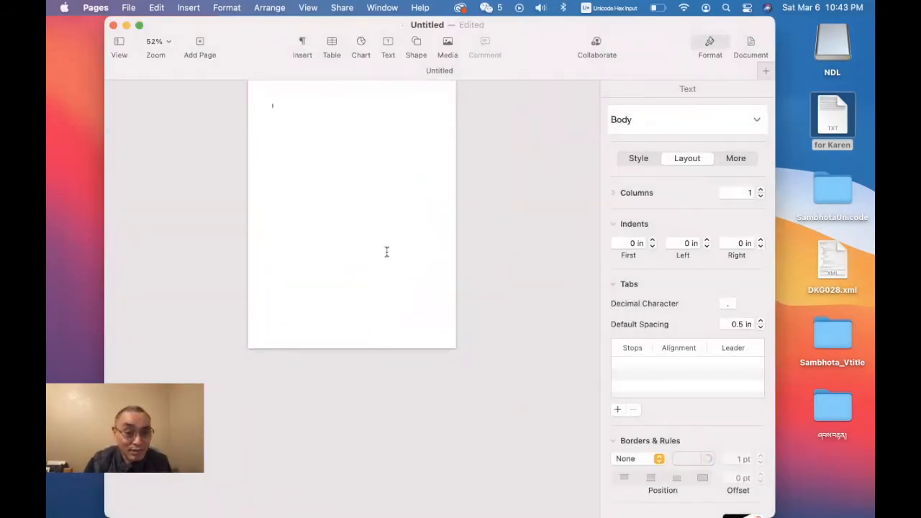
Change the font of the Tibetan line to SambhotaUnicode
{"action": "scroll", "coordinate": [387, 252], "scroll_direction": "up", "scroll_amount": 5}
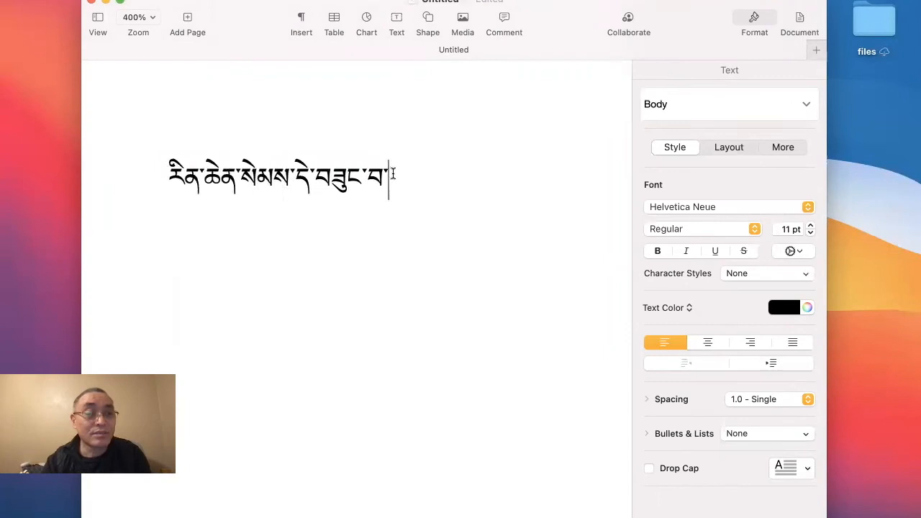
{"action": "left_click_drag", "start_coordinate": [389, 179], "coordinate": [126, 186]}
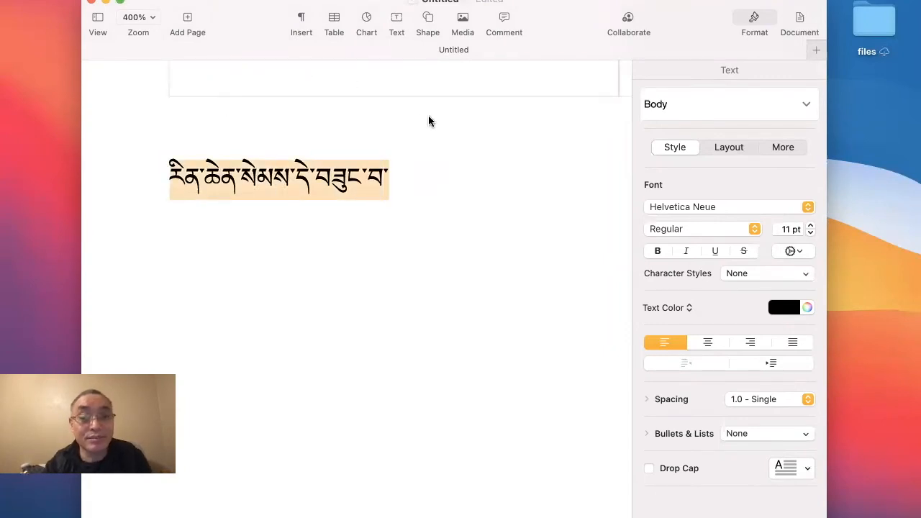
{"action": "left_click", "coordinate": [697, 208]}
{"action": "left_click", "coordinate": [724, 119]}
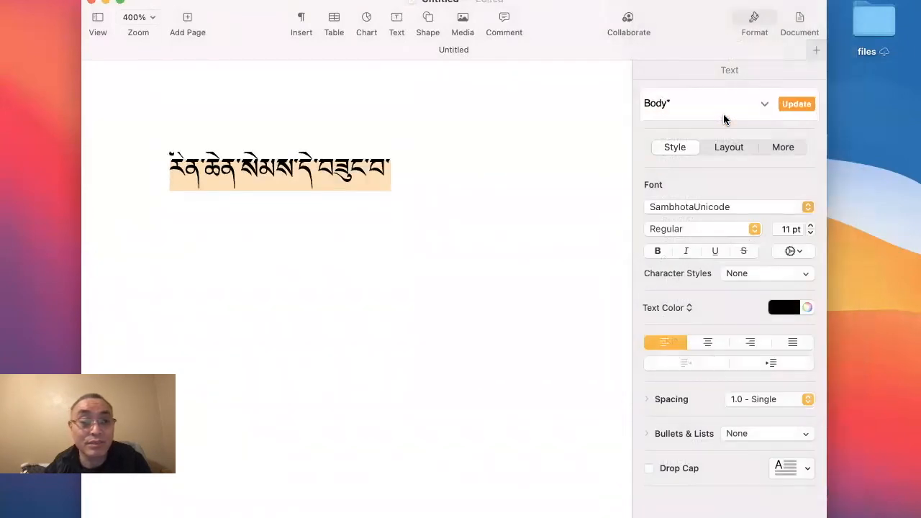
Continue the Tibetan line with "བླ་མ་སངས་རྒྱས་"
{"action": "left_click", "coordinate": [175, 175]}
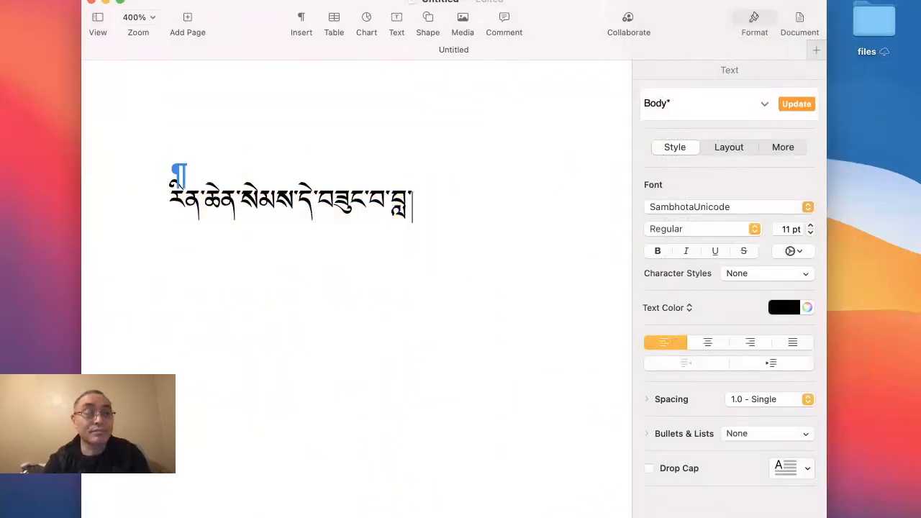
{"action": "type", "text": "་མ་སངས་ར"}
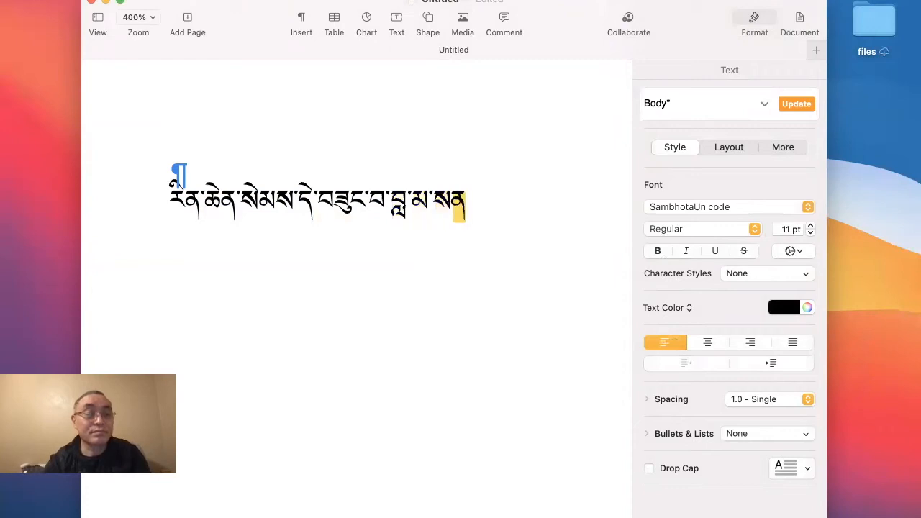
{"action": "type", "text": "ྒྱས་"}
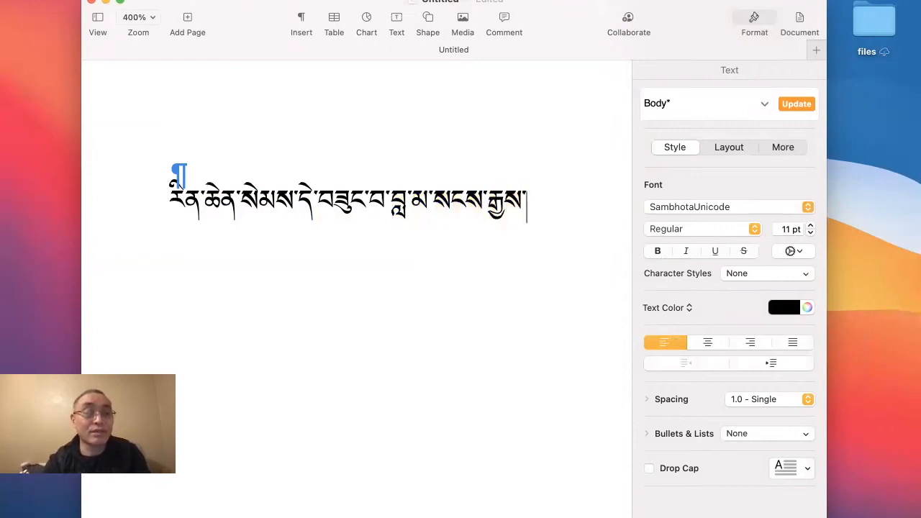
Change the Tibetan line's font to Qomolangma-Uchen Sarchen and continue the line with "འགྲོ་བའི་མགོན་པོ་"
{"action": "left_click_drag", "start_coordinate": [527, 198], "coordinate": [173, 196]}
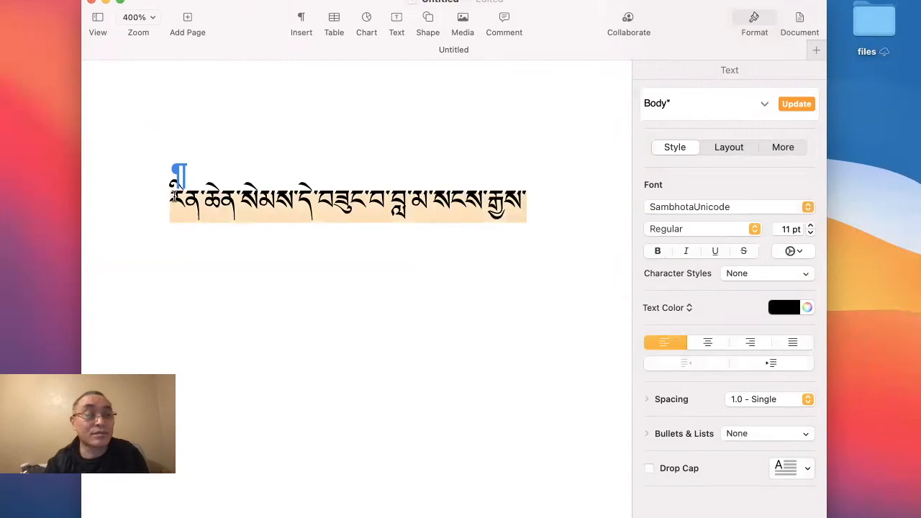
{"action": "left_click", "coordinate": [808, 209]}
{"action": "scroll", "coordinate": [728, 375], "scroll_direction": "down", "scroll_amount": 20}
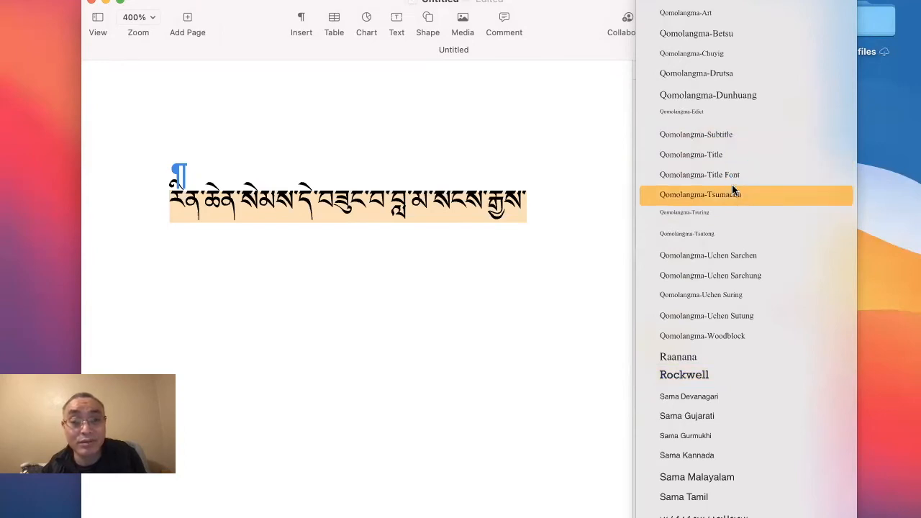
{"action": "left_click", "coordinate": [731, 255]}
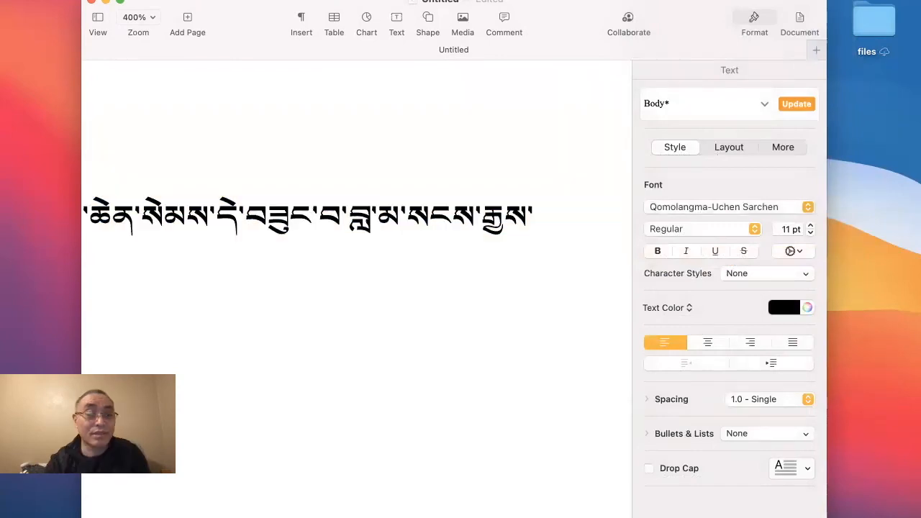
{"action": "type", "text": "འགྲོ་བའི་མགོན་པོ་"}
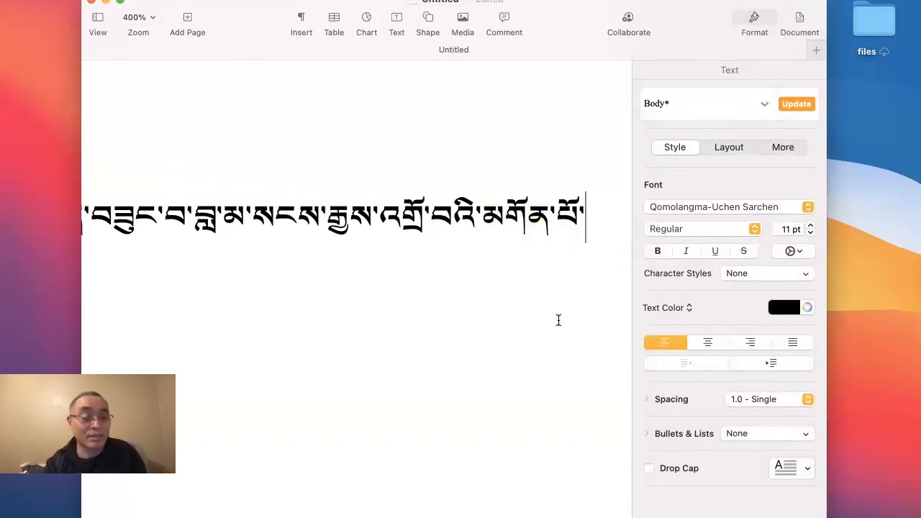
Change the whole text's font to Sambhota-DenangSazhi and continue the Tibetan line with "ཀུན་མཁྱེན་རྫོགས་པའི་སངས་རྒྱས་"
{"action": "key", "text": "super+a"}
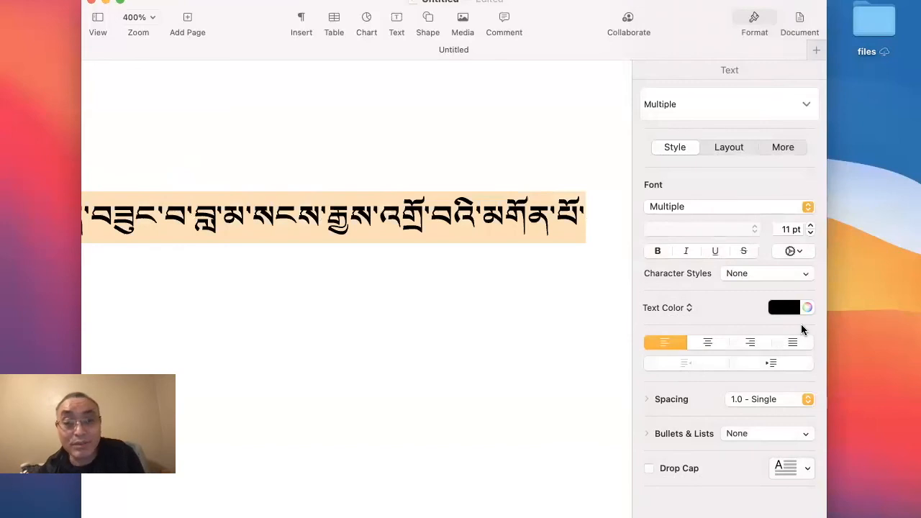
{"action": "left_click", "coordinate": [726, 203]}
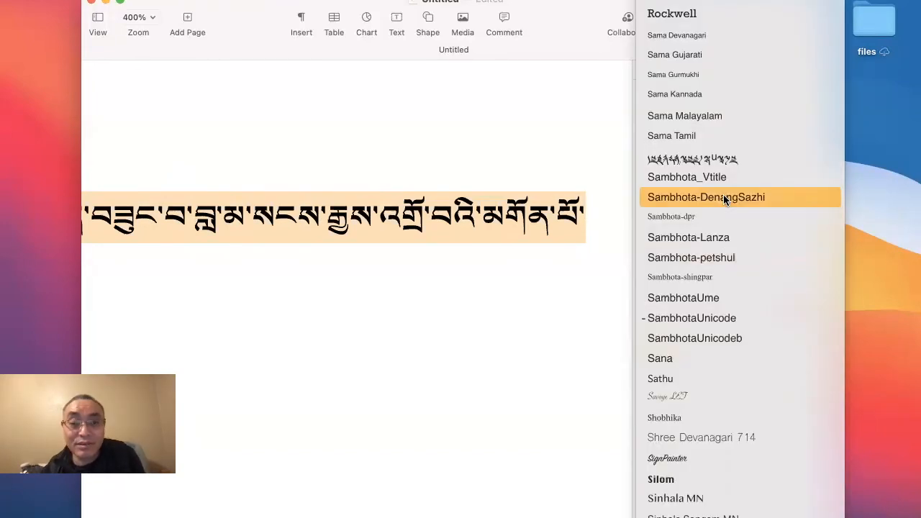
{"action": "left_click", "coordinate": [725, 201]}
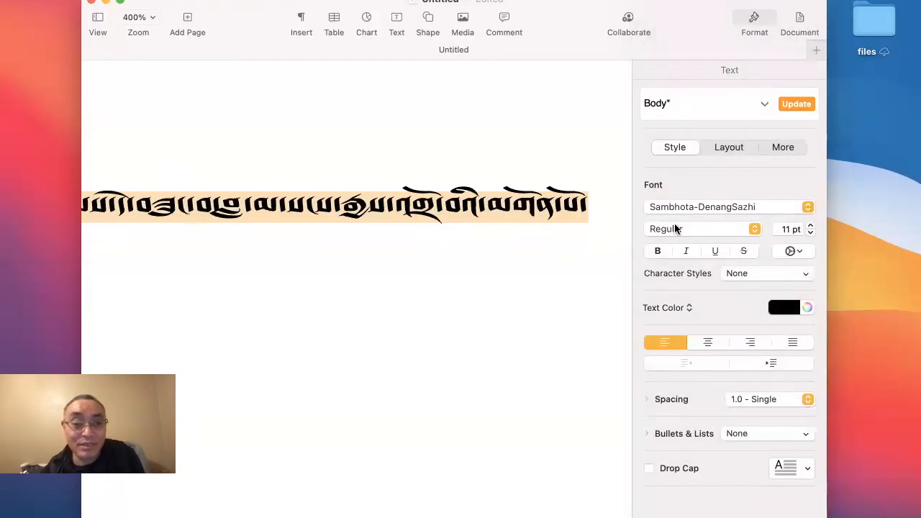
{"action": "left_click", "coordinate": [589, 206]}
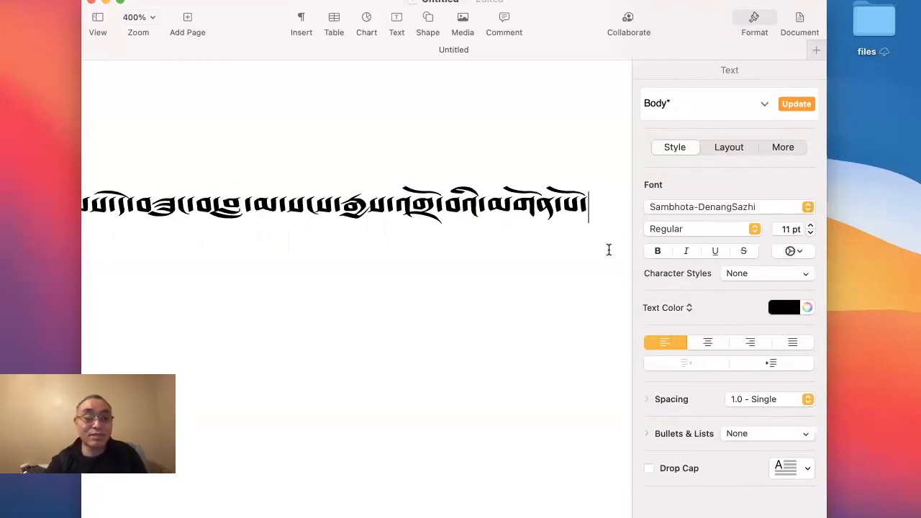
{"action": "scroll", "coordinate": [434, 263], "scroll_direction": "right", "scroll_amount": 5}
{"action": "type", "text": "ཀྱག།ལ་ཞིག་"}
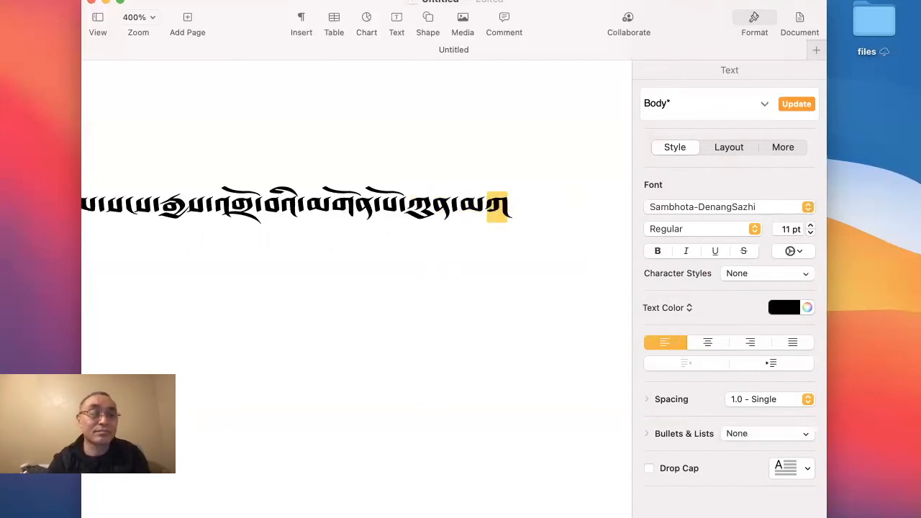
Change the Tibetan text's font to Sambhota_Drutsa and write "དཀར་མཛེས་ཨ་ཡིག་ལས་འཁྲུངས་ཡེ་ཤེས་གཏེར་" on a new line below it
{"action": "triple_click", "coordinate": [423, 214]}
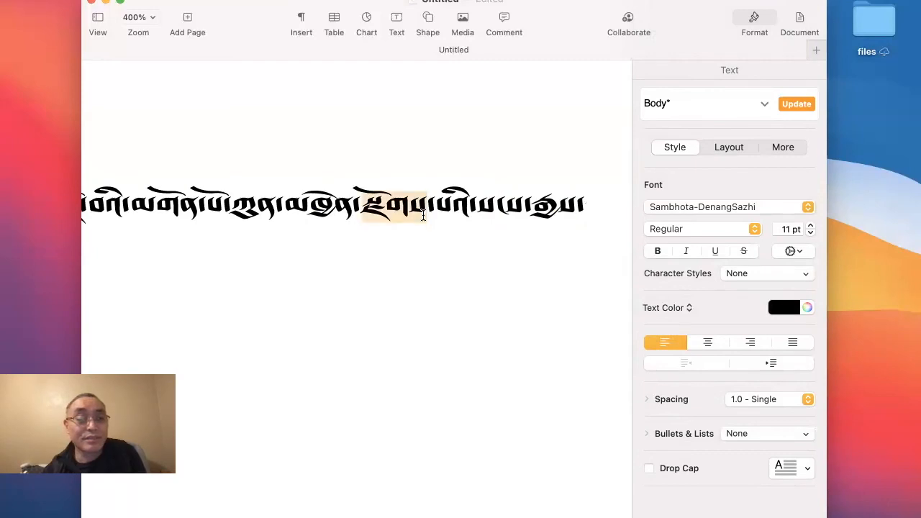
{"action": "left_click", "coordinate": [809, 207]}
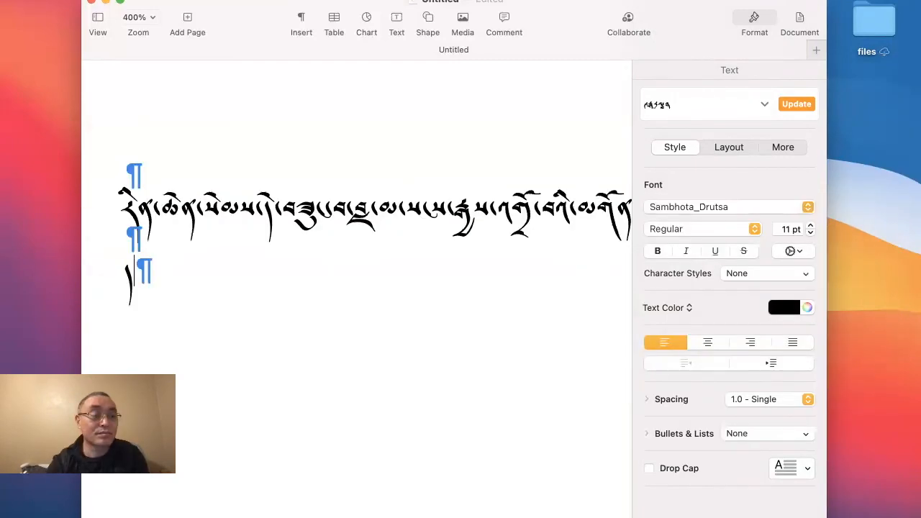
{"action": "type", "text": "ཀར་"}
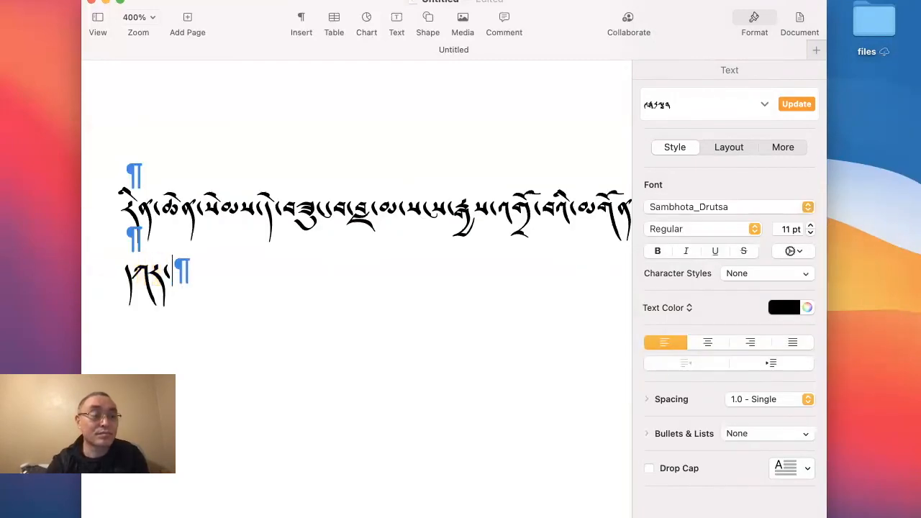
{"action": "type", "text": "ལ་ཇེ་པ་"}
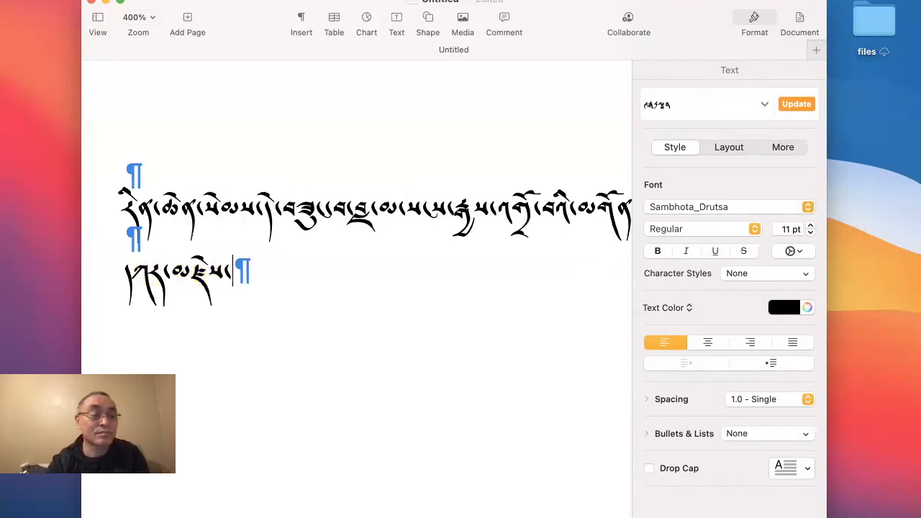
{"action": "type", "text": "ཡ་ཡིན་ལ"}
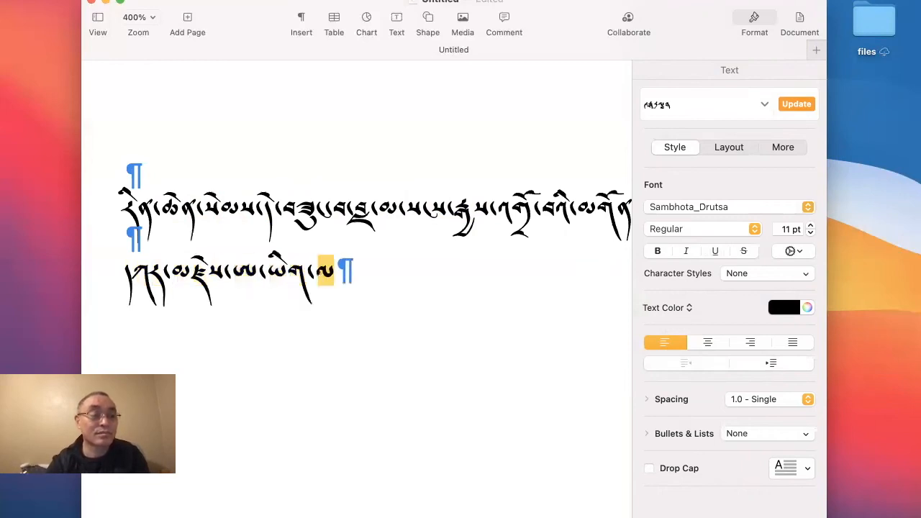
{"action": "type", "text": "་པ་ཏྲུ་"}
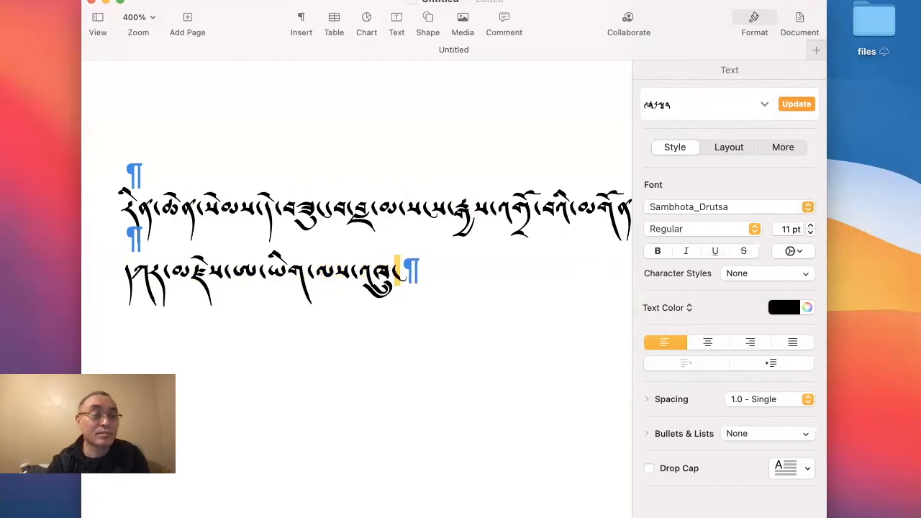
{"action": "type", "text": "པ་ཡི་ཤེ་པ"}
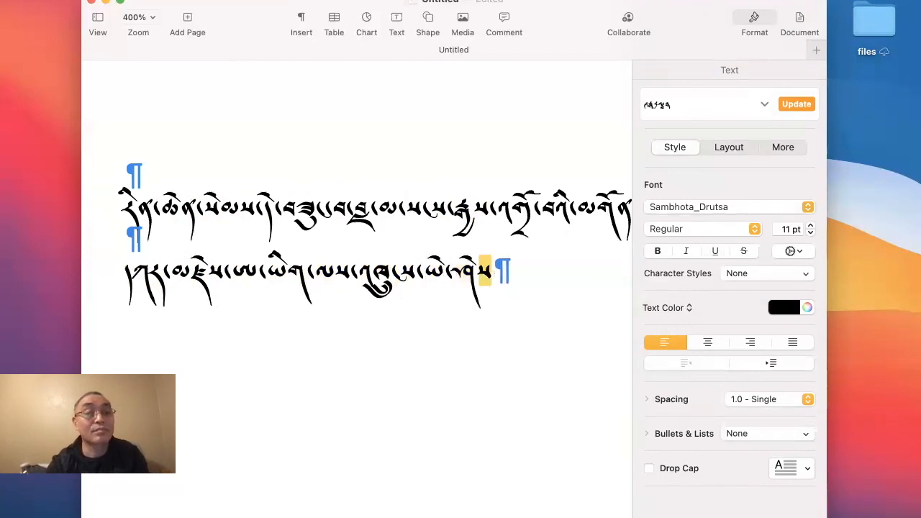
{"action": "type", "text": "་ཏང།ར་"}
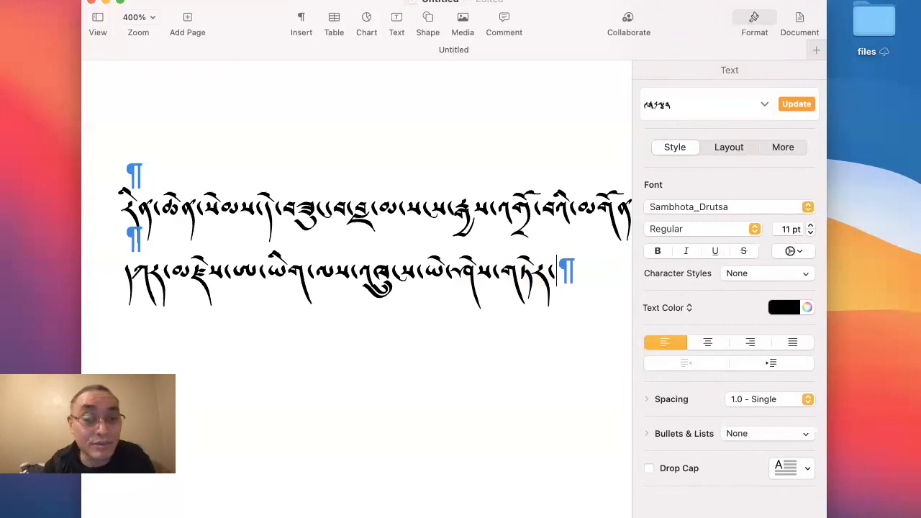
Change the font of both Tibetan lines to Microsoft Himalaya
{"action": "left_click_drag", "start_coordinate": [566, 272], "coordinate": [117, 204]}
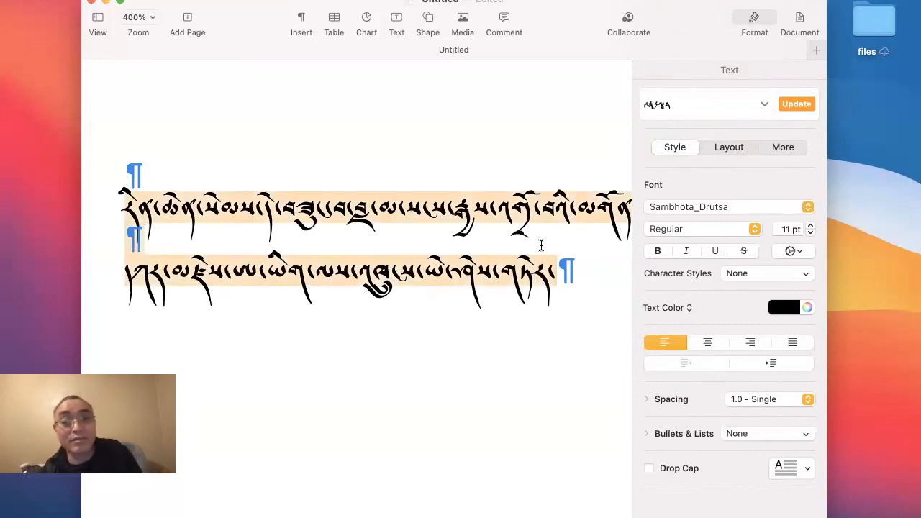
{"action": "left_click", "coordinate": [744, 206]}
{"action": "scroll", "coordinate": [712, 375], "scroll_direction": "down", "scroll_amount": 15}
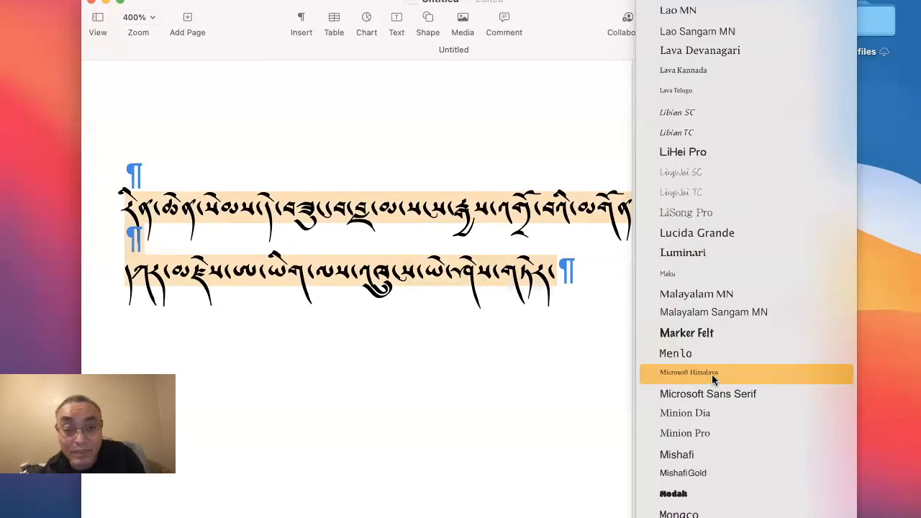
{"action": "left_click", "coordinate": [710, 373]}
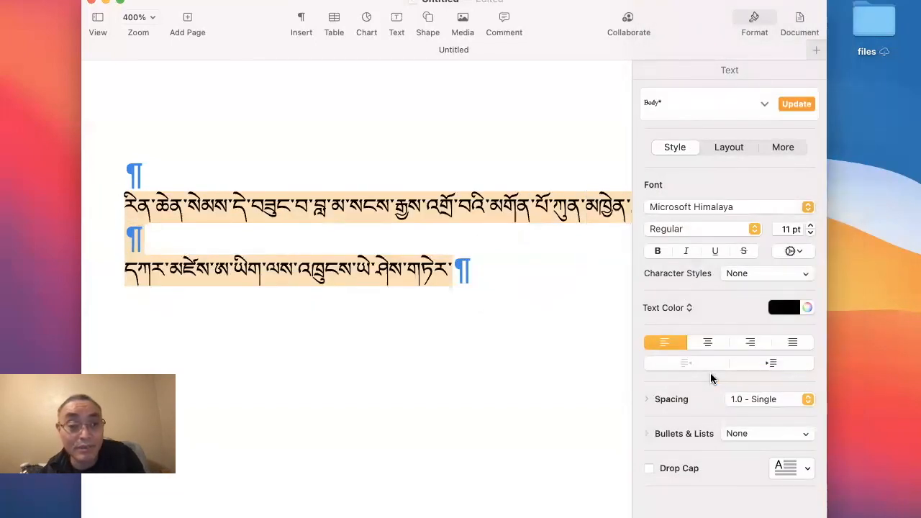
Continue the second Tibetan line with "རང་བྱུང་ཁམས་ནི་"
{"action": "left_click", "coordinate": [497, 283]}
{"action": "type", "text": "རང་"}
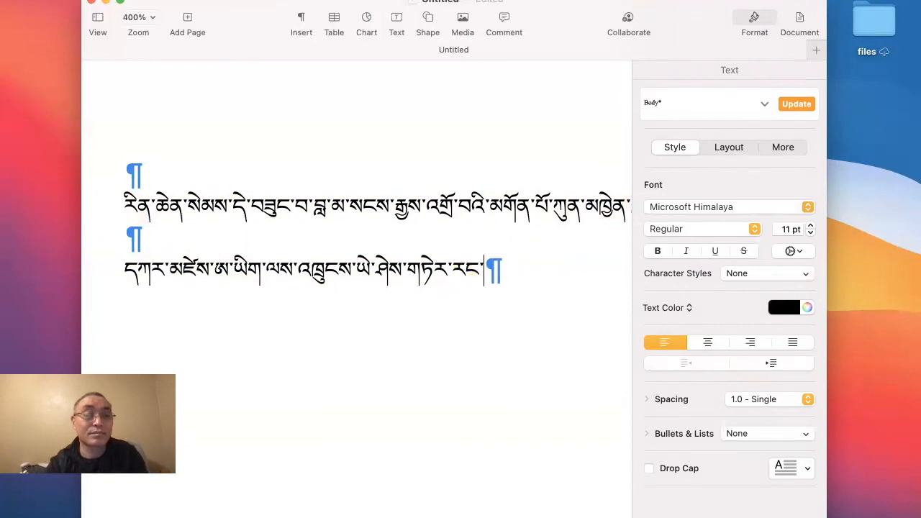
{"action": "type", "text": "བྱུང་"}
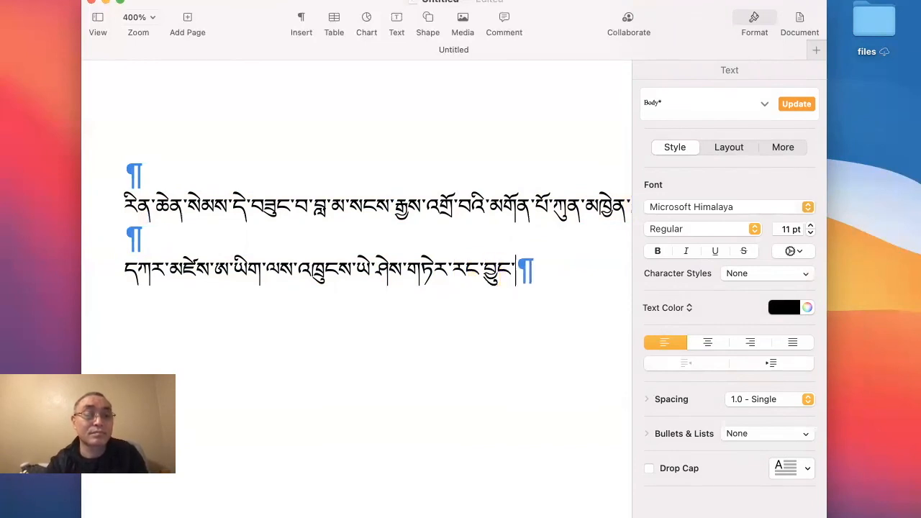
{"action": "type", "text": "ཚམས་"}
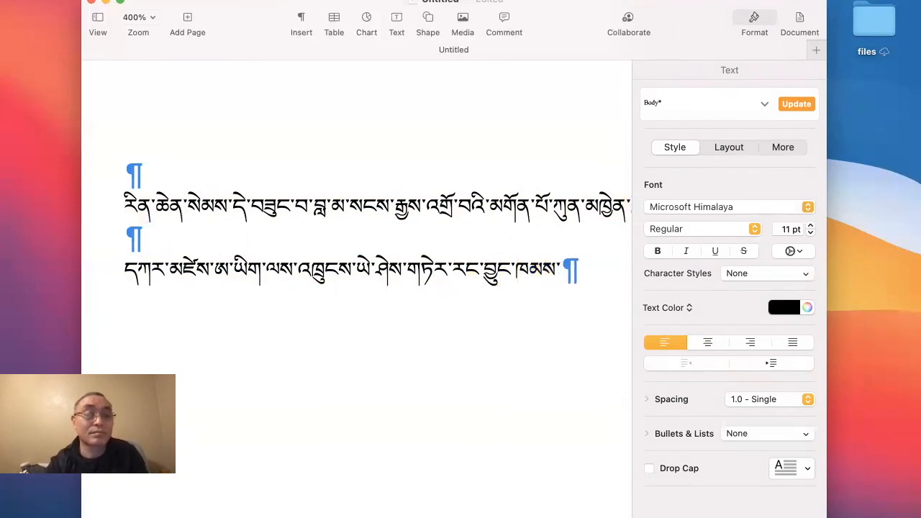
{"action": "type", "text": "ནི་"}
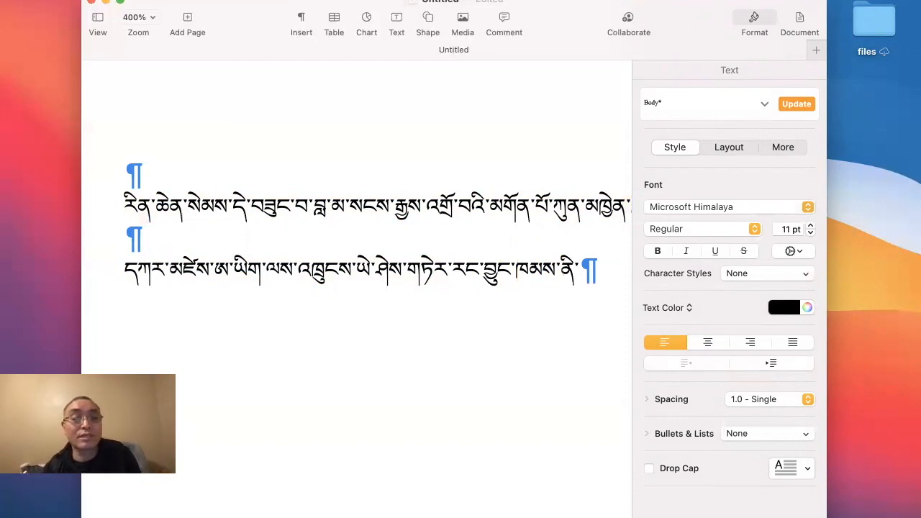